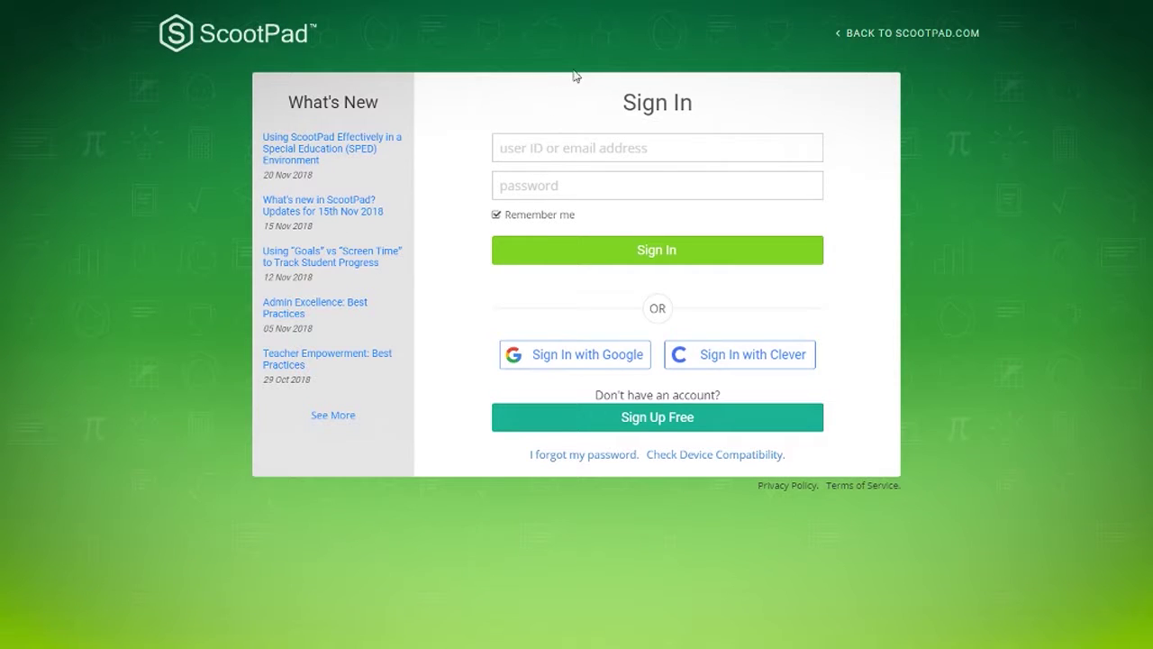
# - Sign up for a free Parent account with the parent's full name, e-mail address and a password
pyautogui.click(652, 421)
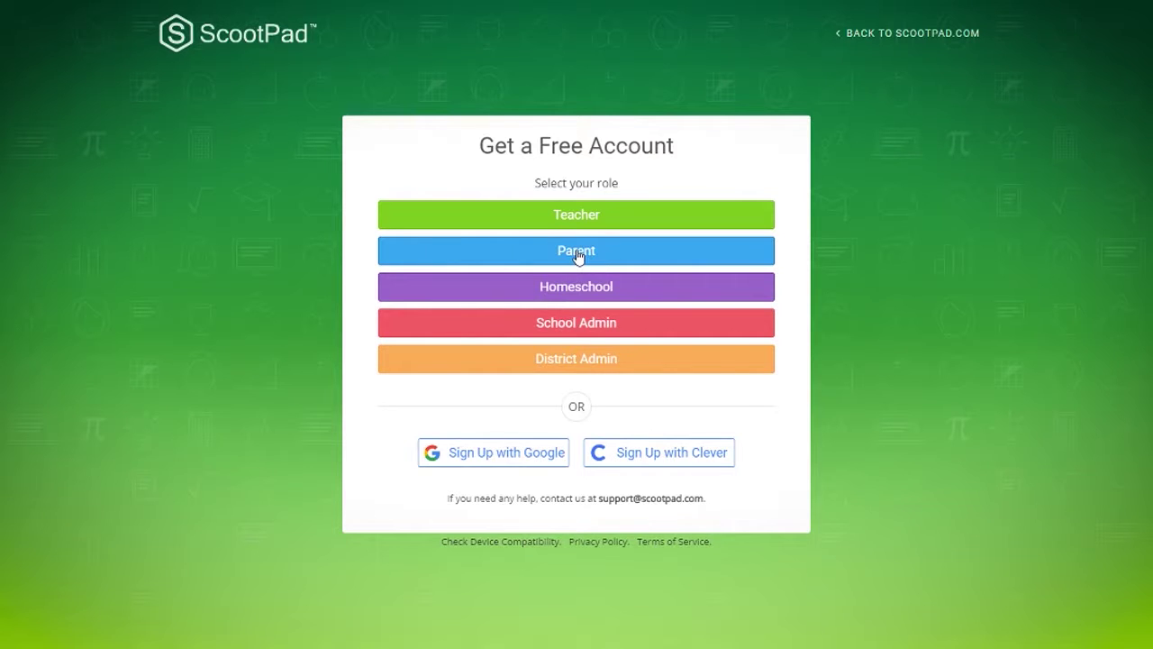
pyautogui.click(578, 256)
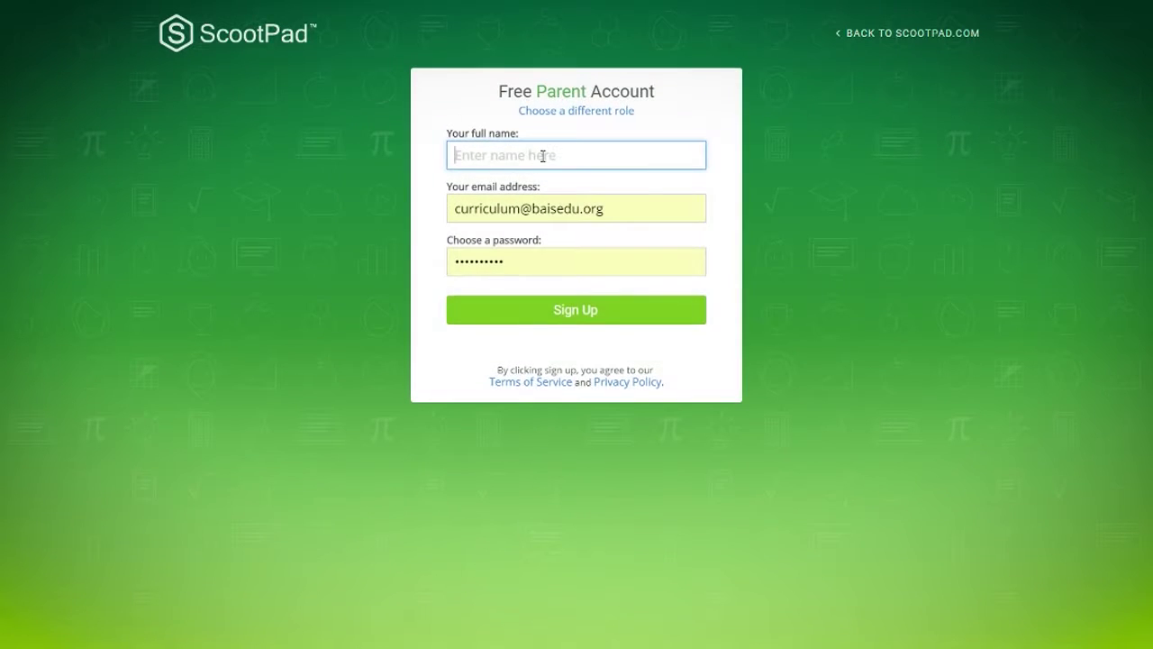
pyautogui.click(542, 155)
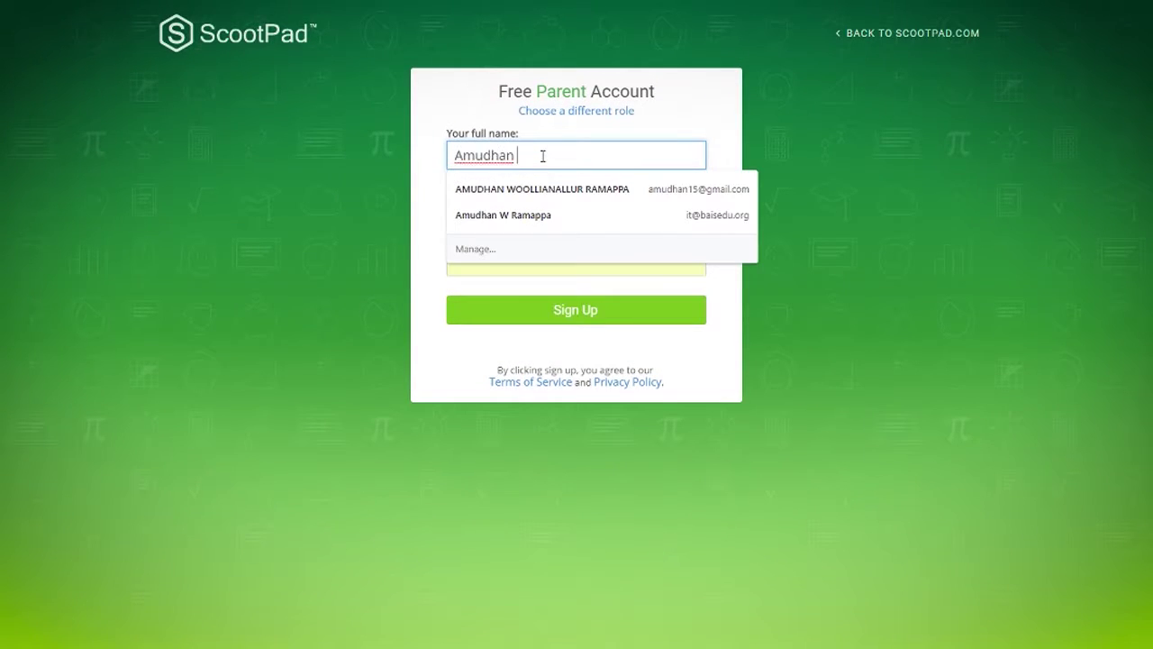
pyautogui.press('Tab')
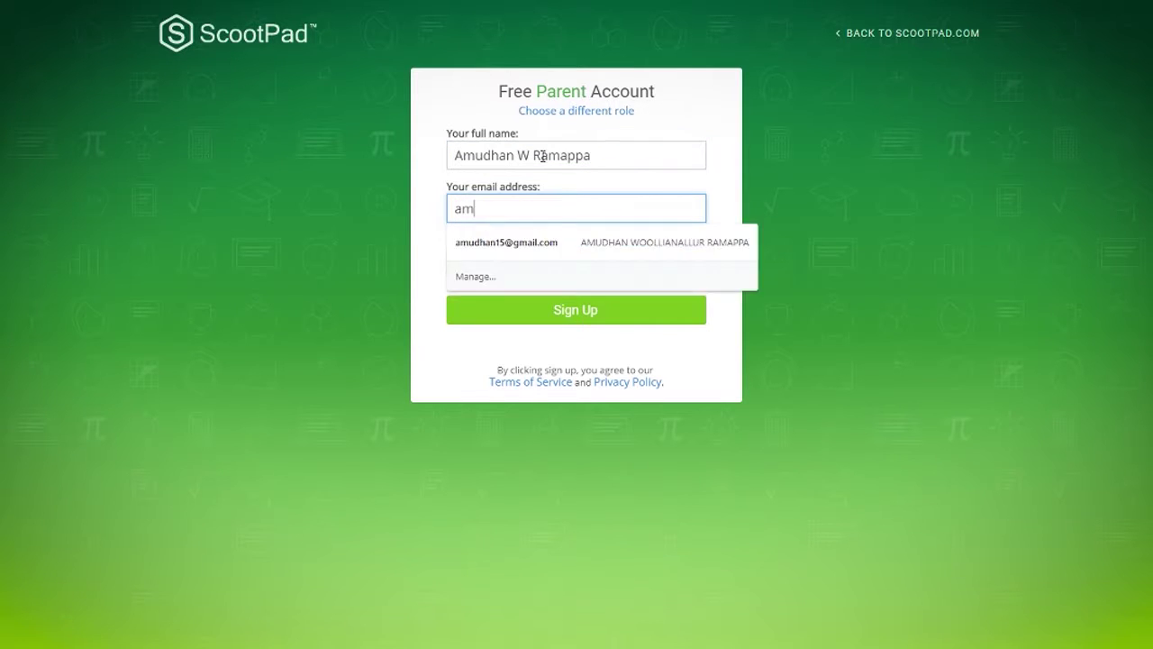
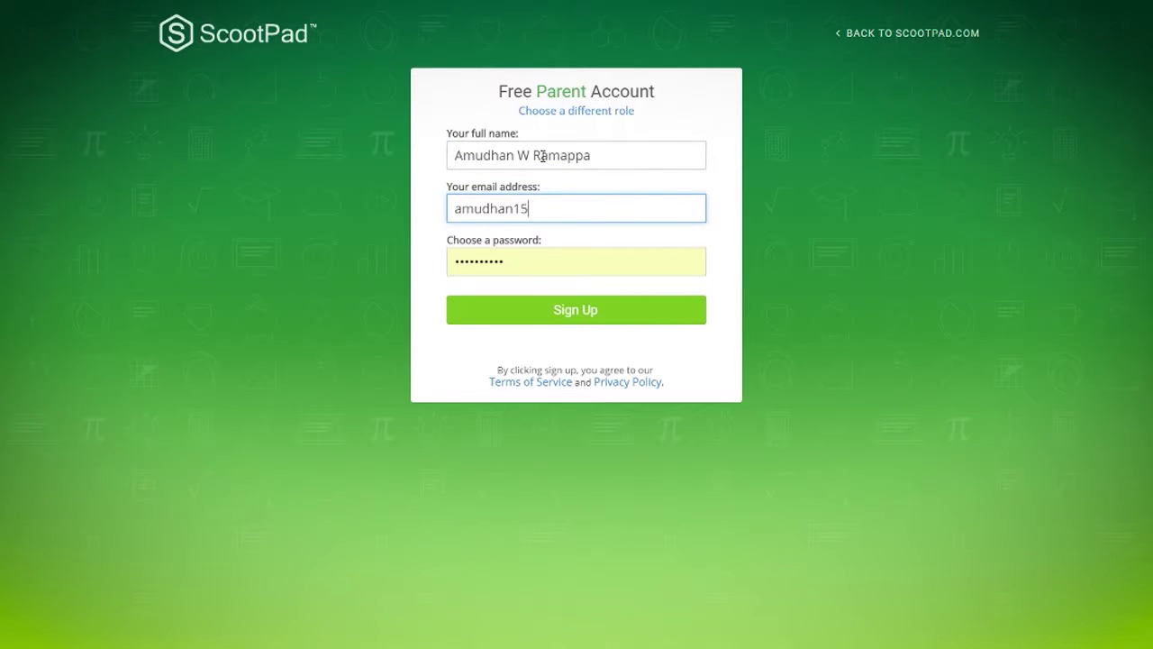
pyautogui.press('Tab')
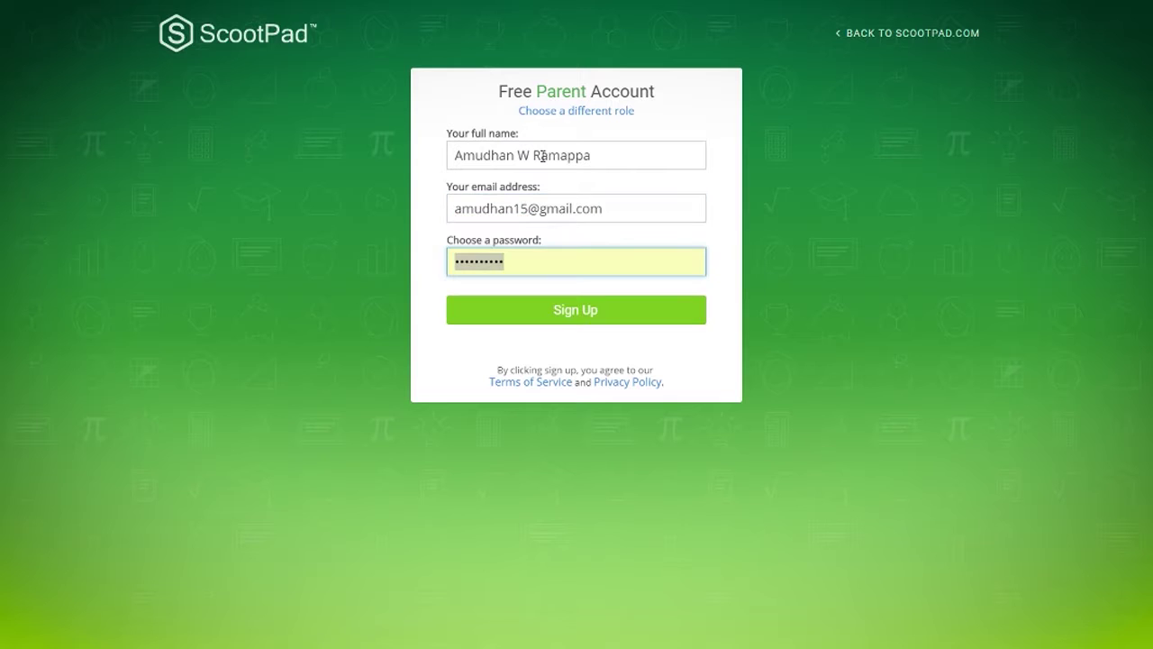
pyautogui.write('••••')
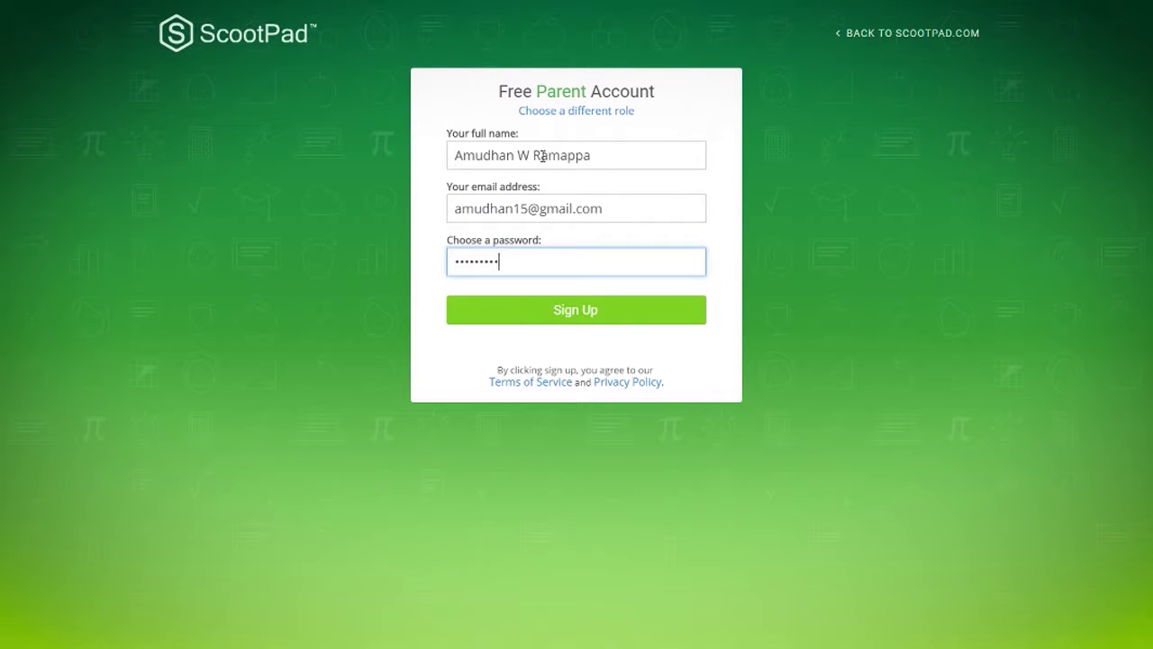
pyautogui.press('Return')
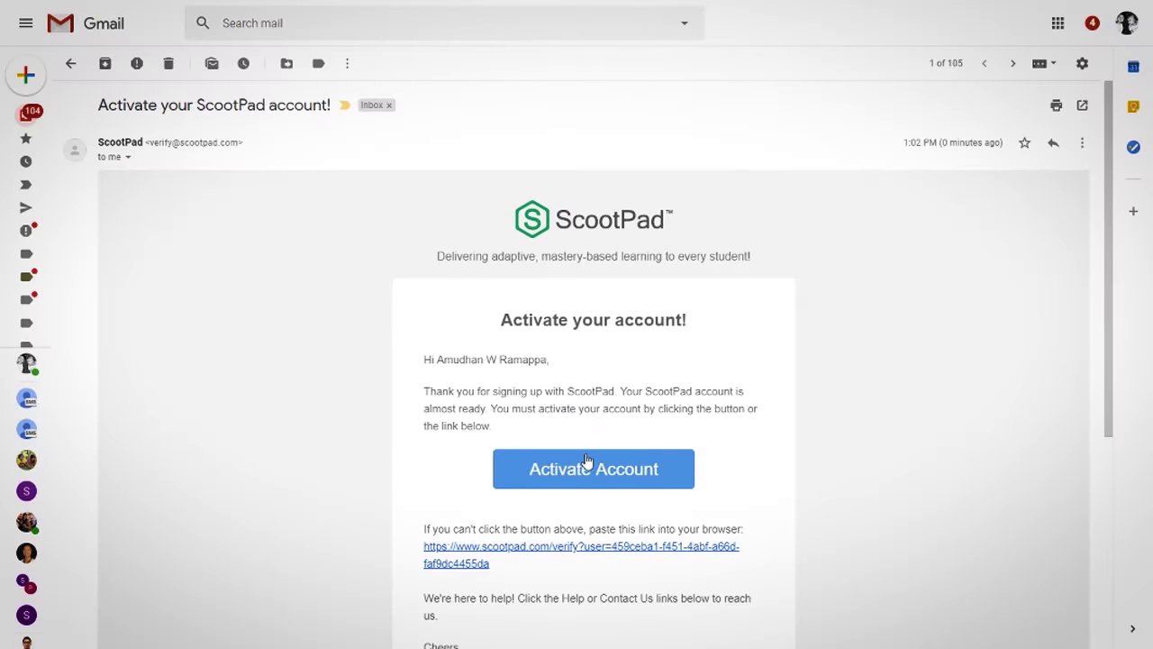
# - Activate the new account from the e-mailed link and return to the sign-in page
pyautogui.click(591, 476)
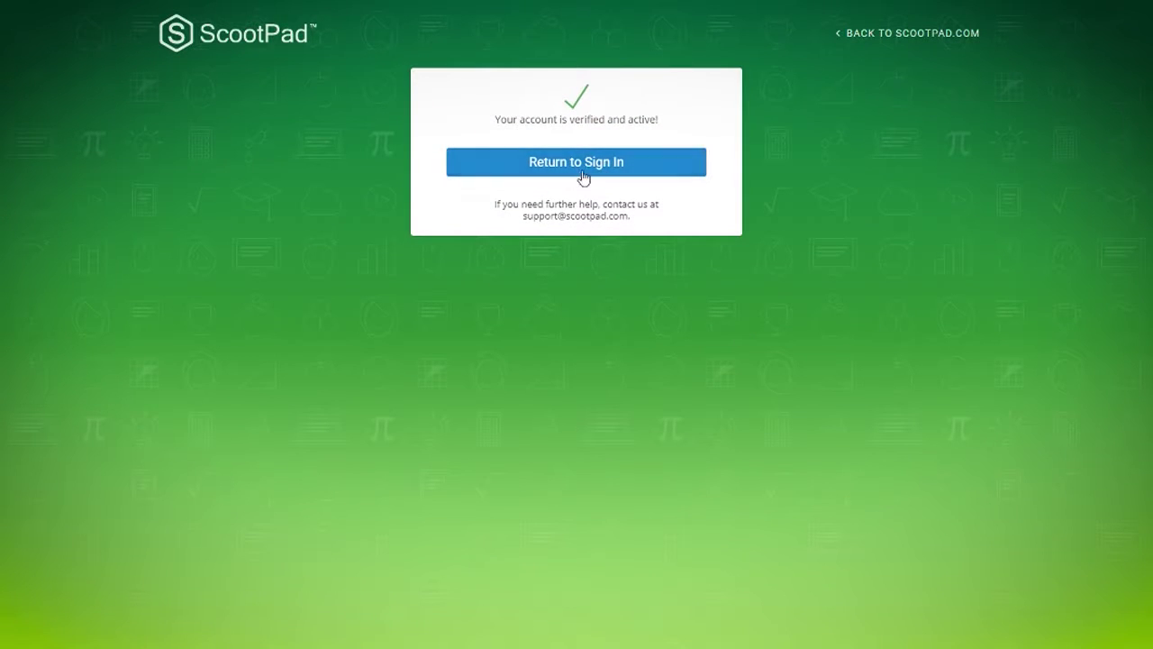
pyautogui.click(584, 173)
# - Sign in to the new parent account, retyping the account password
pyautogui.click(583, 166)
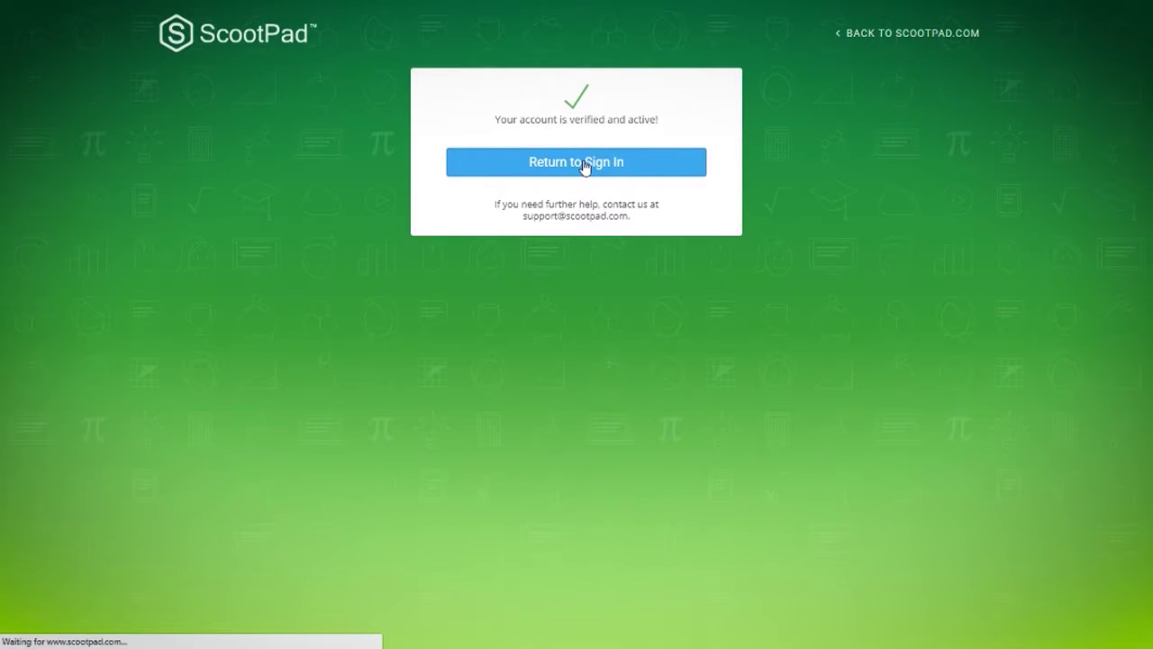
pyautogui.write('••••••')
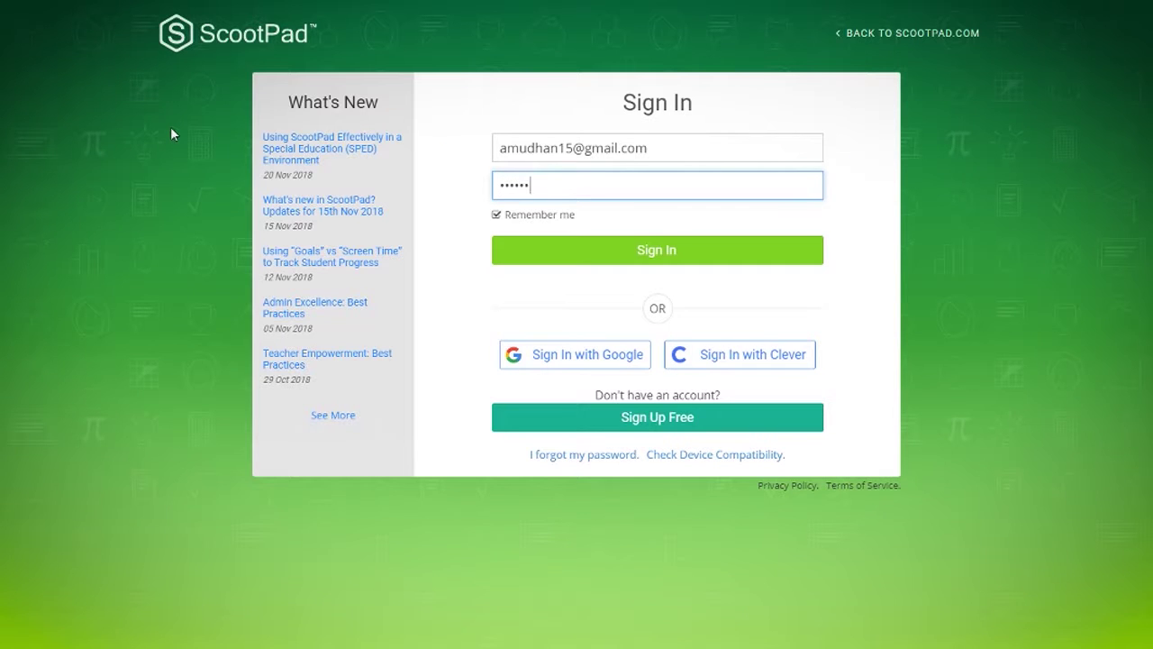
pyautogui.hotkey('ctrl', 'a')
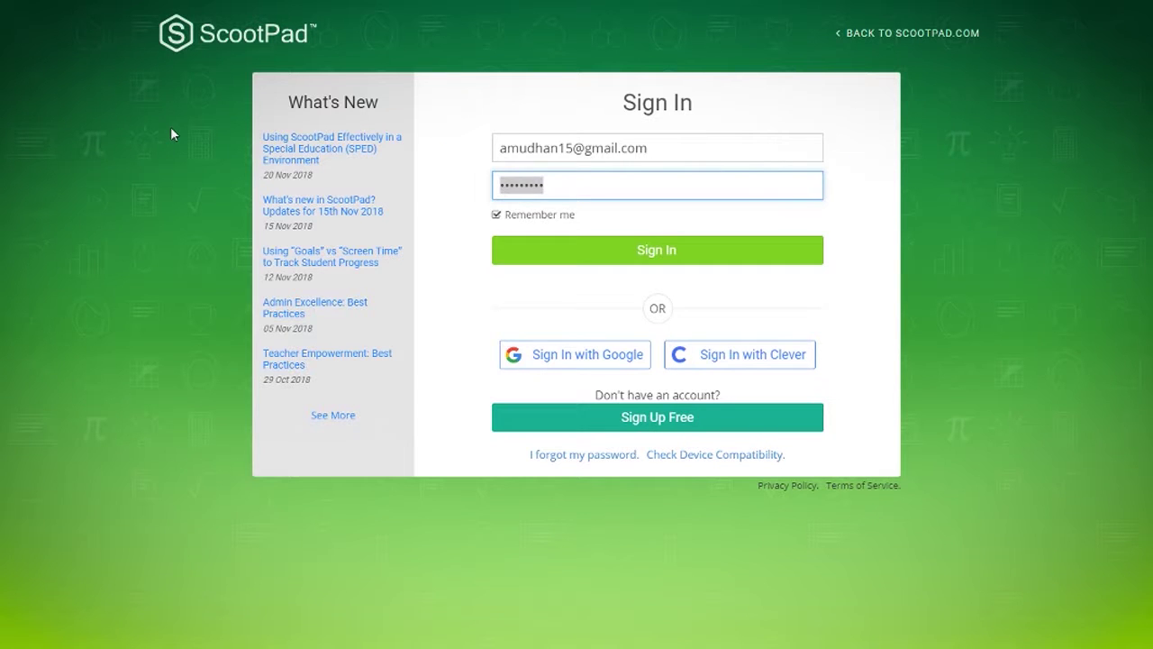
pyautogui.write('•••')
pyautogui.press('Return')
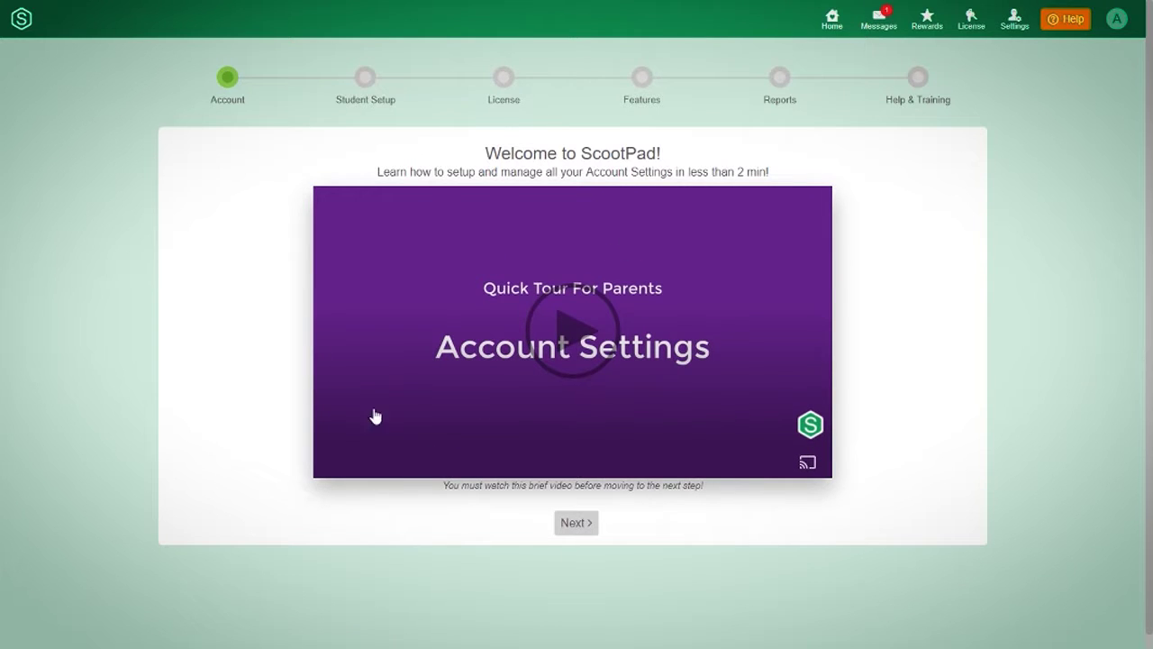
# - Step through the Student Setup, License, Features and Reports tour pages, then dismiss the welcome message
pyautogui.click(576, 524)
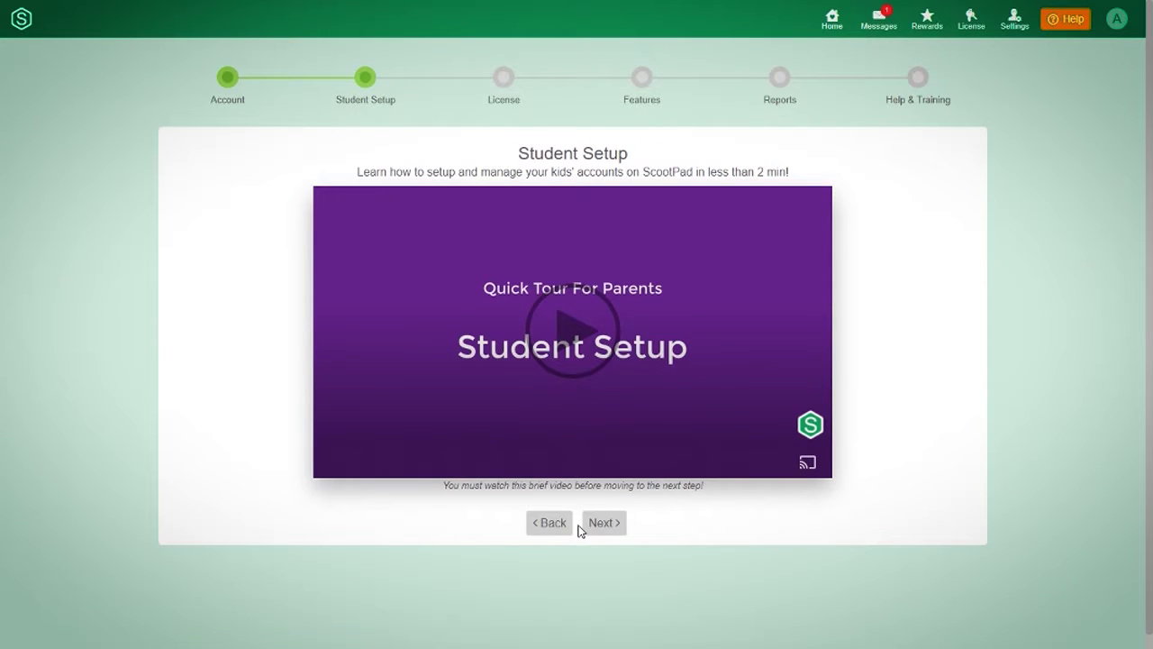
pyautogui.click(603, 526)
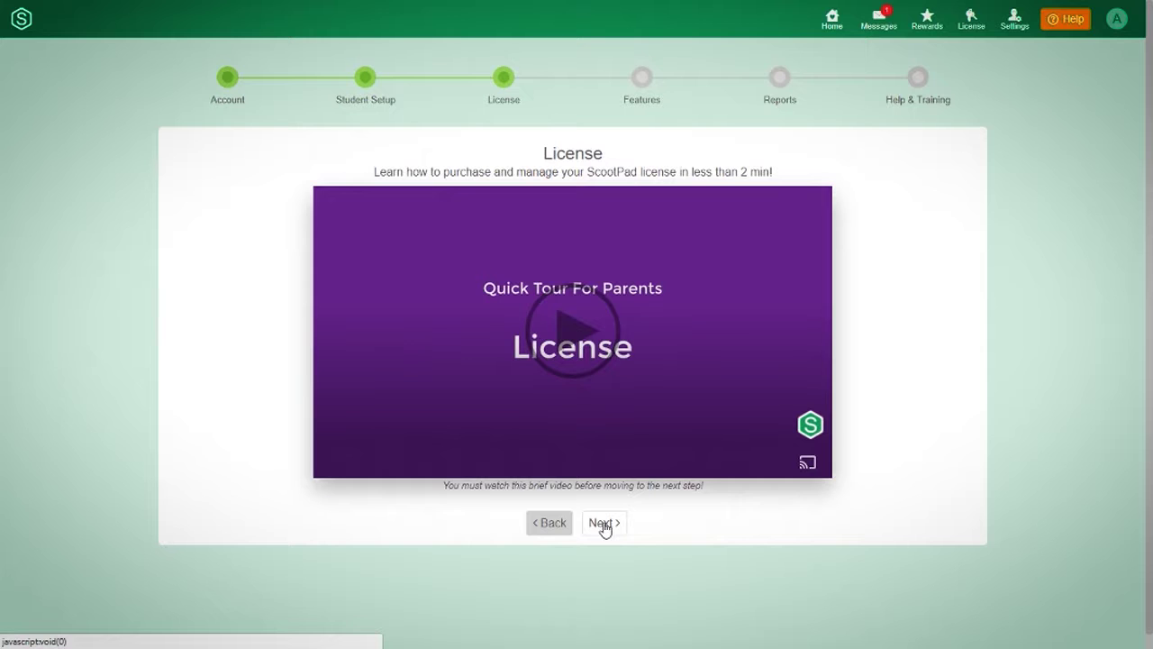
pyautogui.click(609, 526)
pyautogui.click(609, 526)
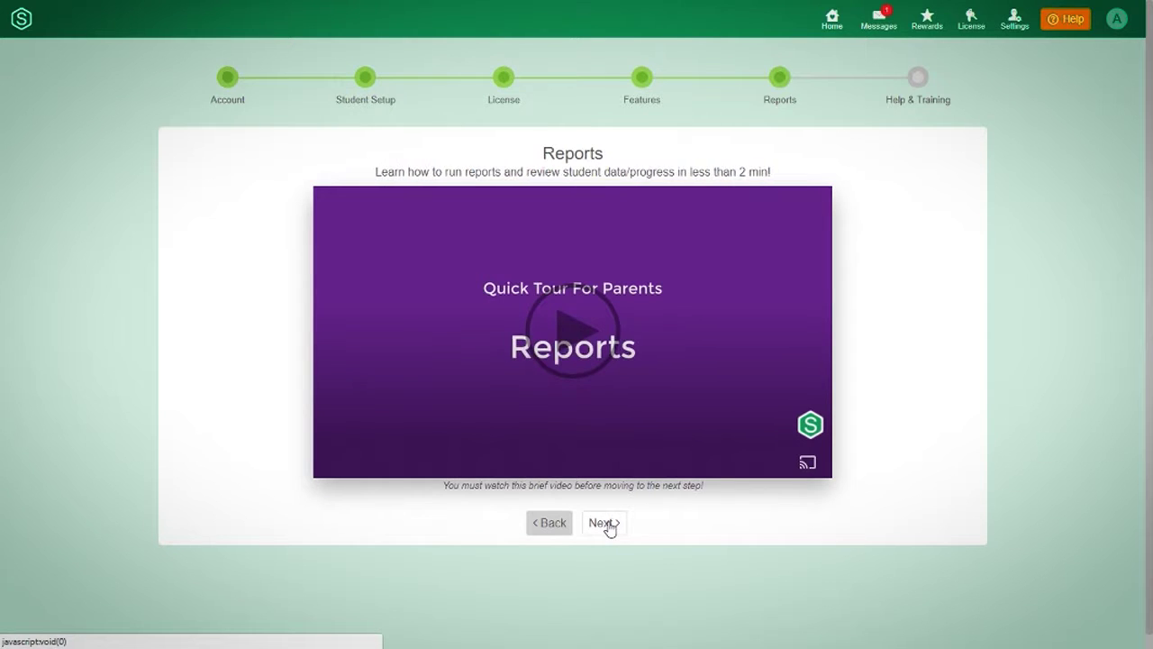
pyautogui.click(609, 528)
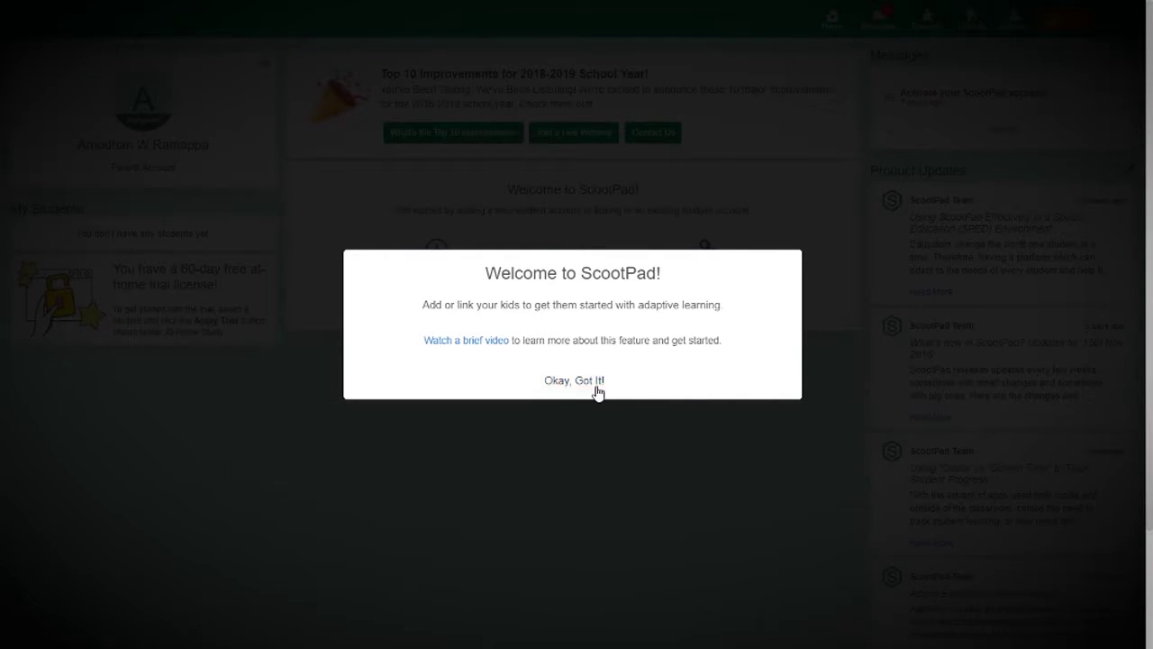
pyautogui.click(595, 382)
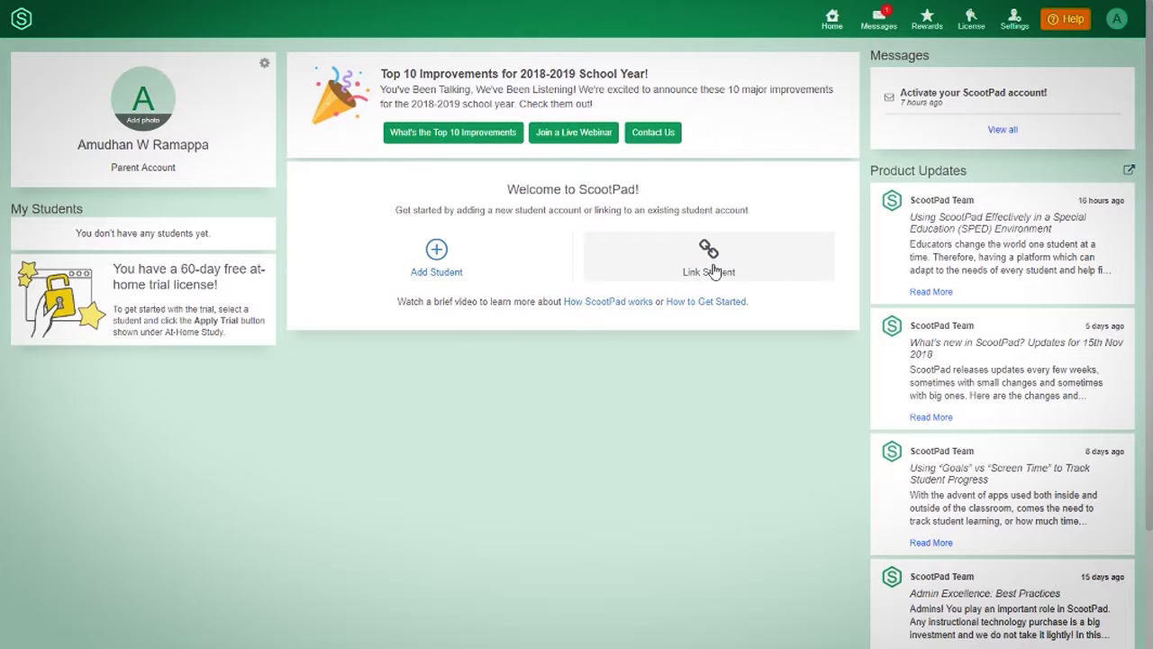
# - Open the Link Student form for an existing student account
pyautogui.click(712, 268)
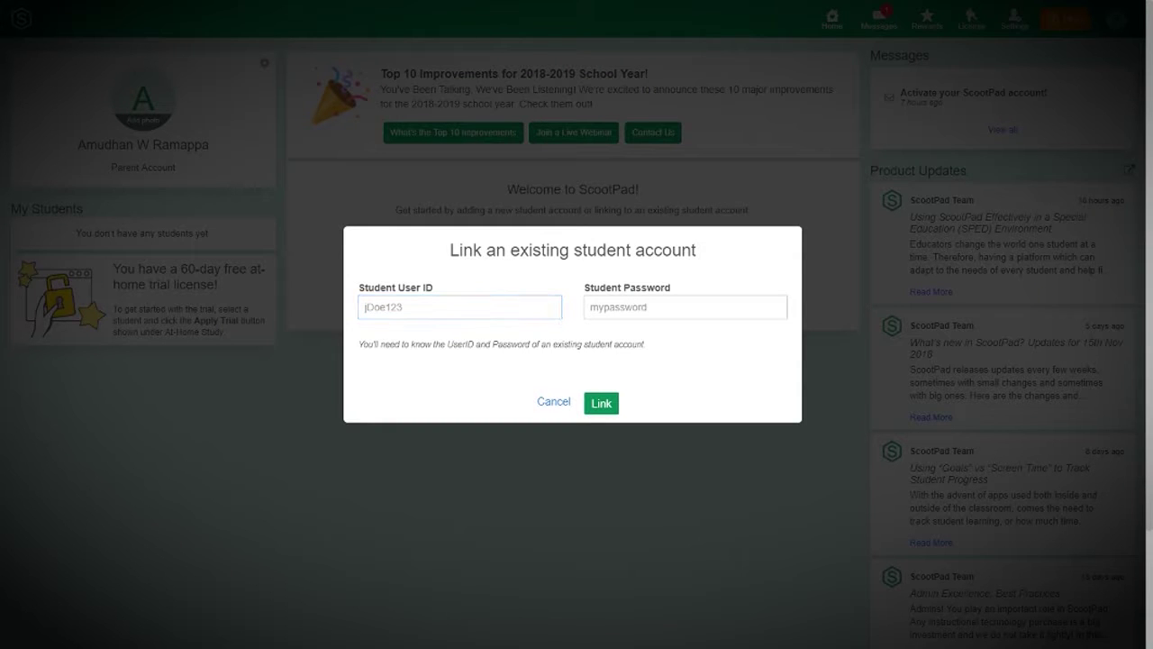
# - Link the first student using its user ID and password, then reopen the Link Student form
pyautogui.click(435, 306)
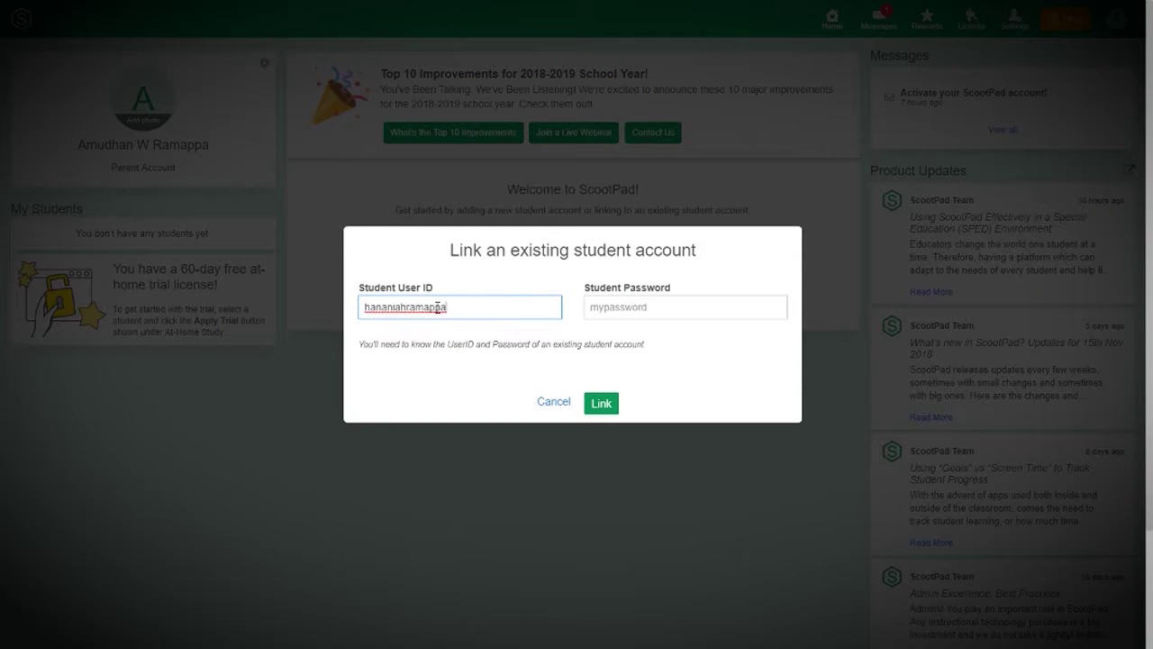
pyautogui.press('Tab')
pyautogui.write('********')
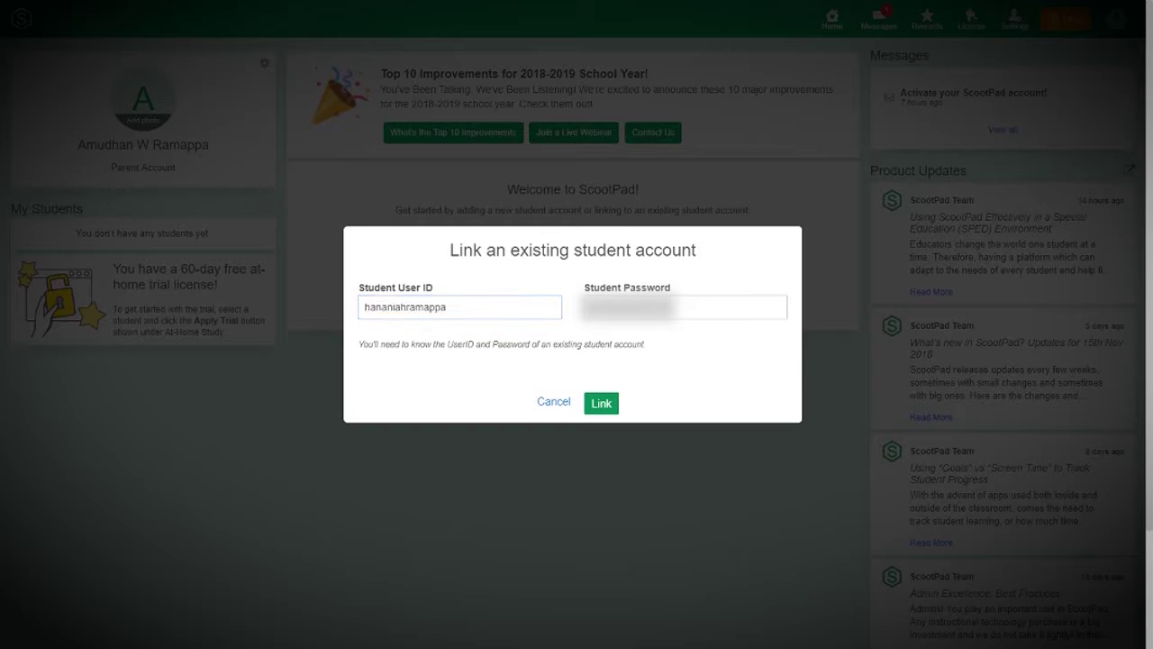
pyautogui.click(644, 314)
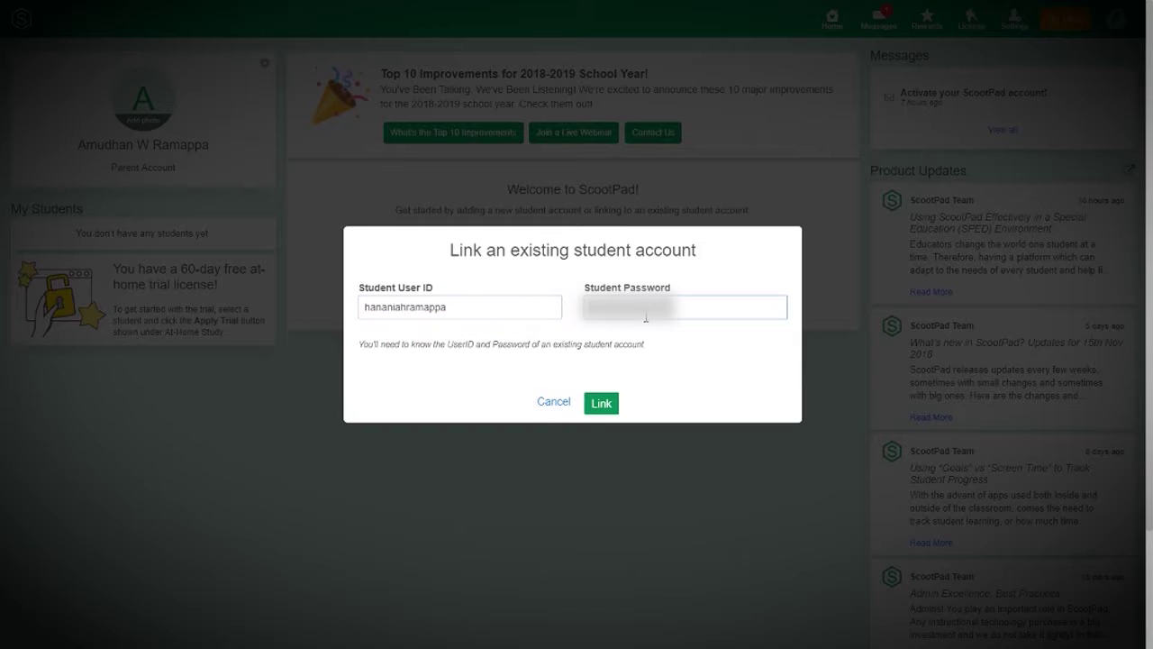
pyautogui.click(596, 407)
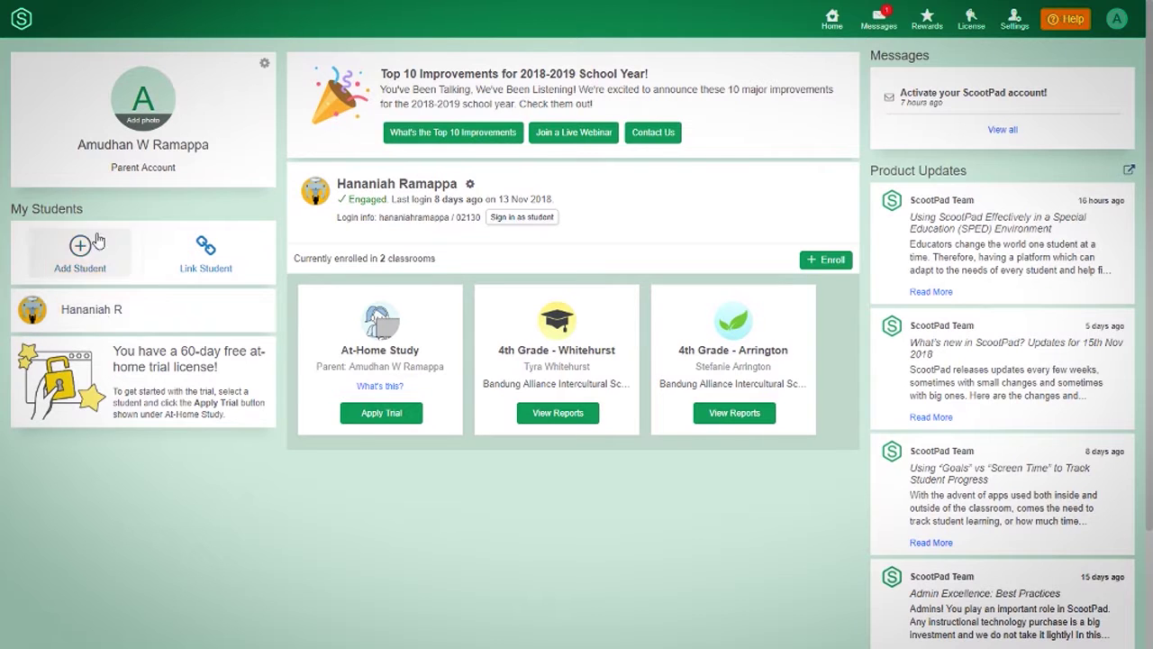
pyautogui.click(199, 260)
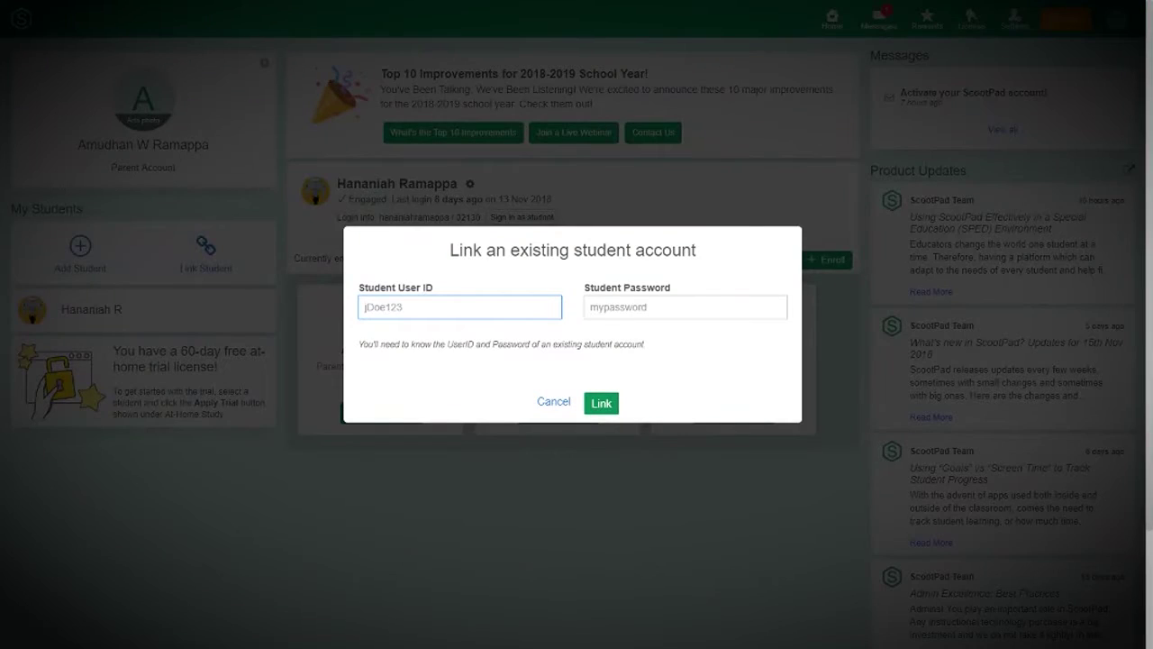
# - Link the second student by pasting its user ID and password, then view the first student's details
pyautogui.click(461, 309)
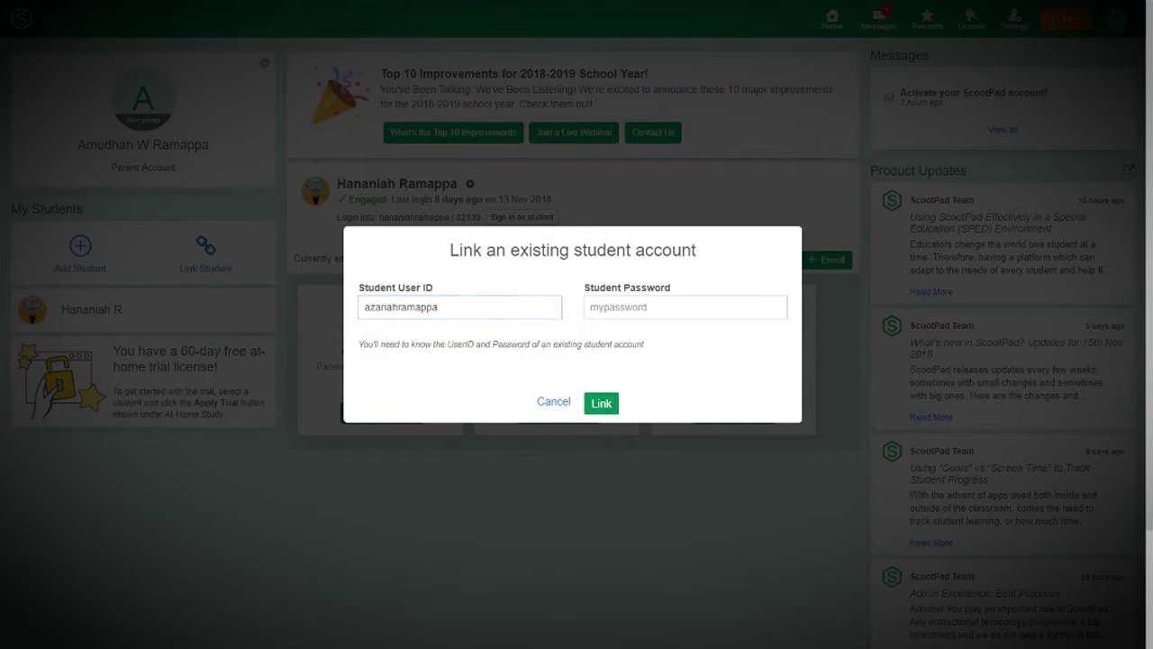
pyautogui.click(677, 306)
pyautogui.hotkey('ctrl', 'v')
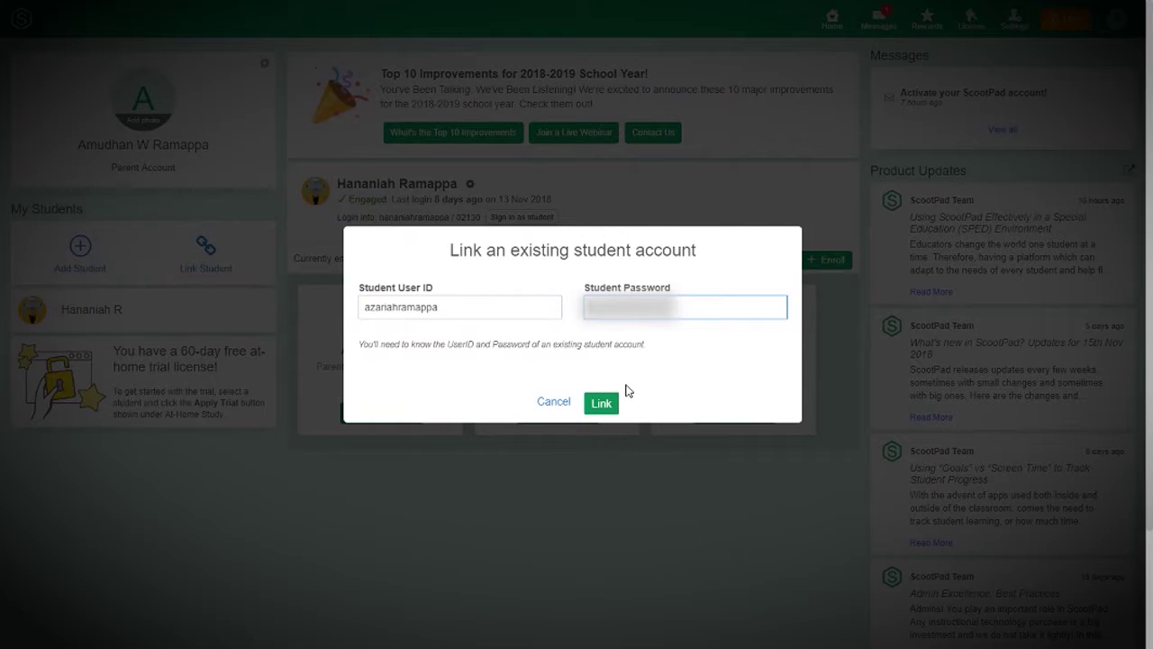
pyautogui.click(602, 402)
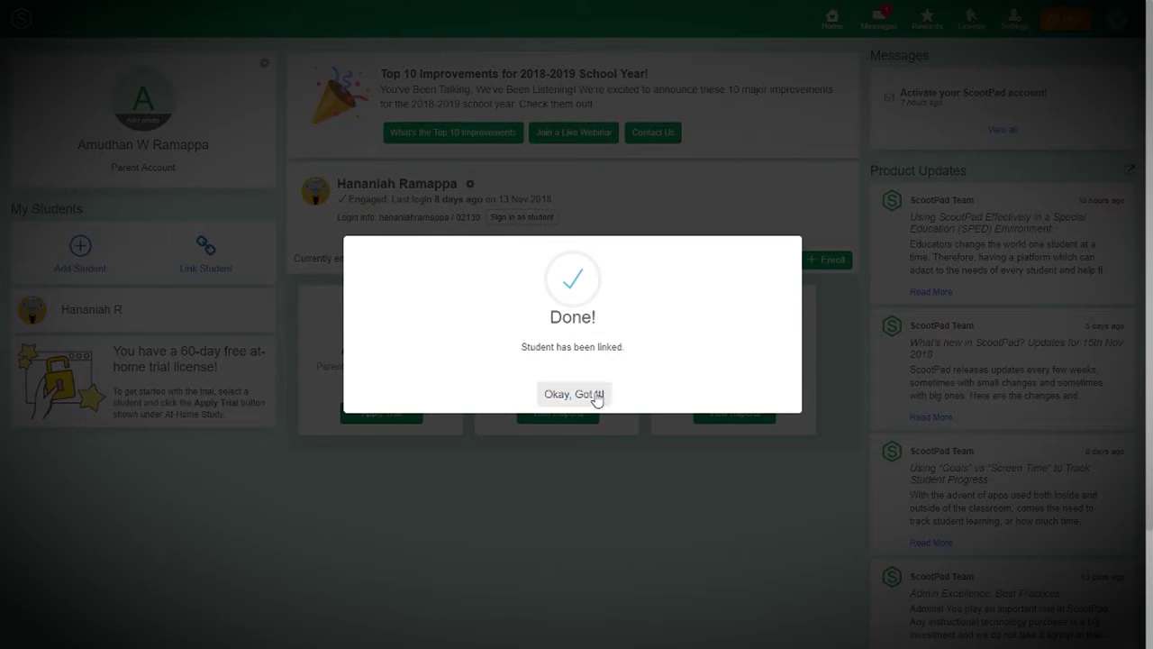
pyautogui.click(595, 395)
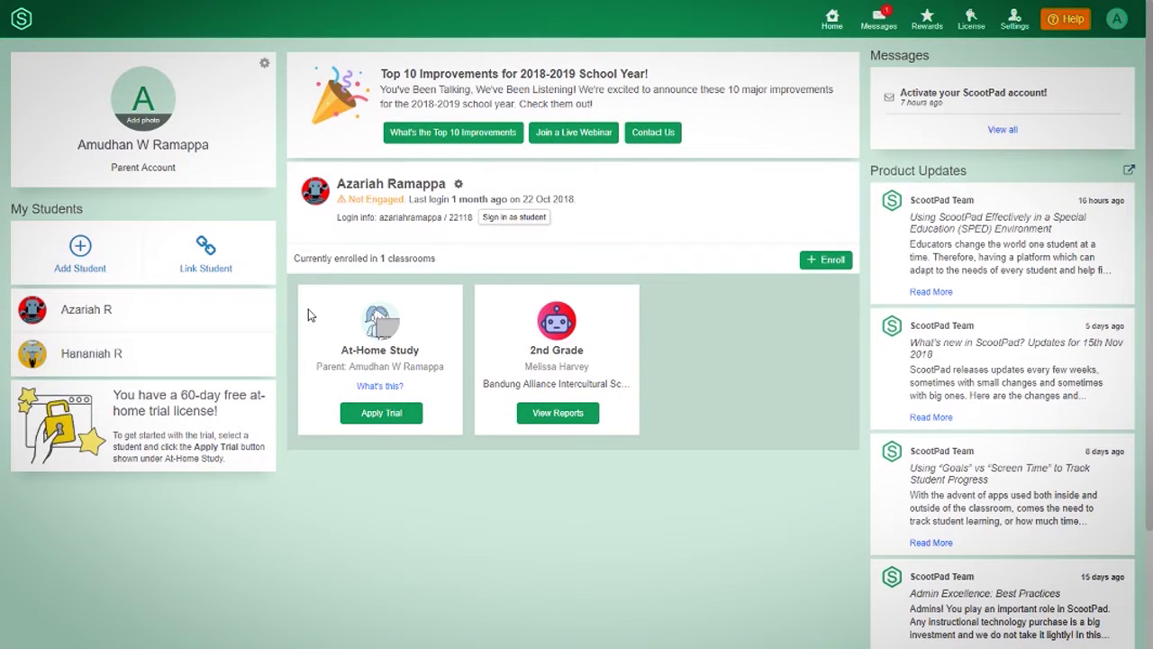
pyautogui.click(176, 368)
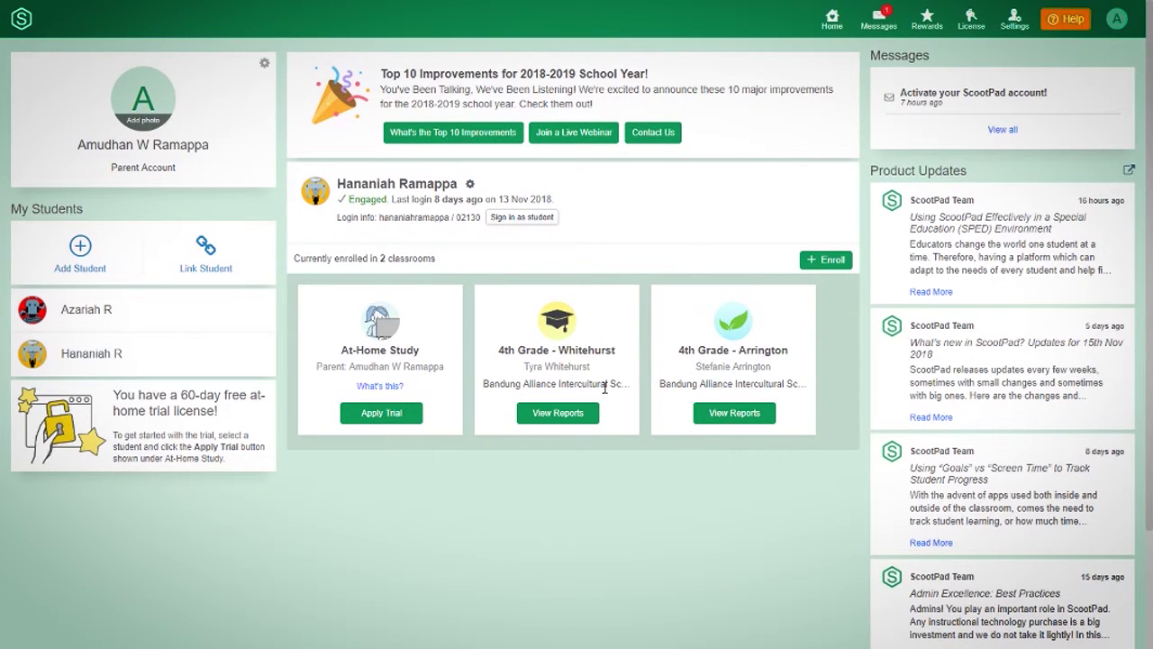
# - Show the second student's details and open reports for its 2nd Grade classroom
pyautogui.click(194, 326)
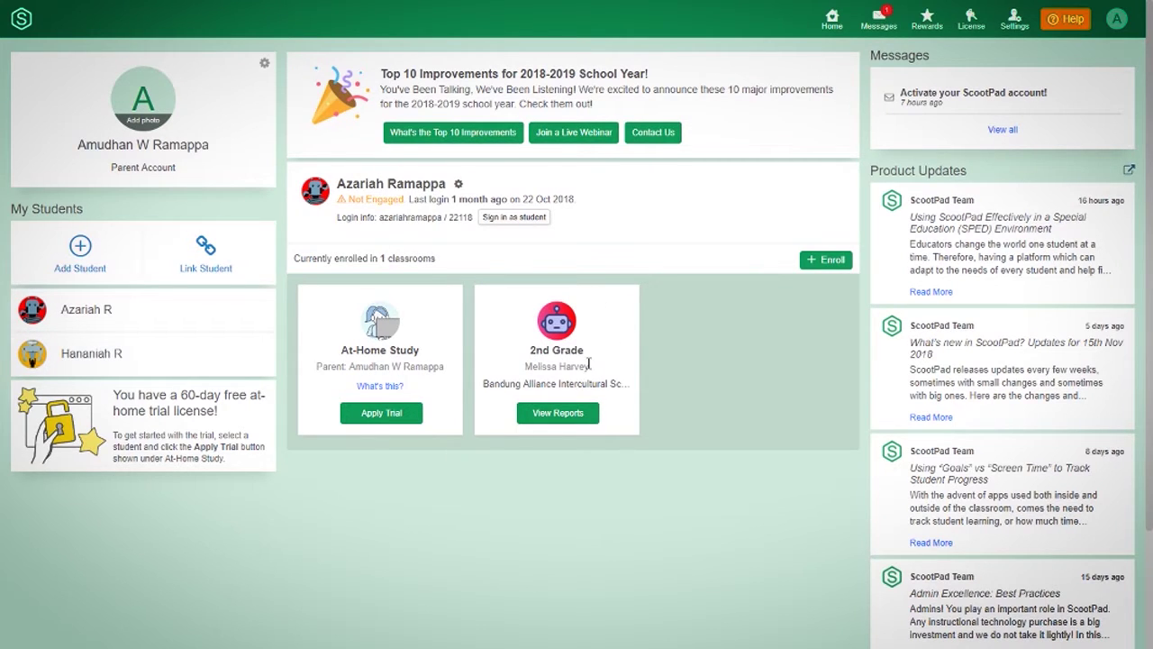
pyautogui.click(558, 419)
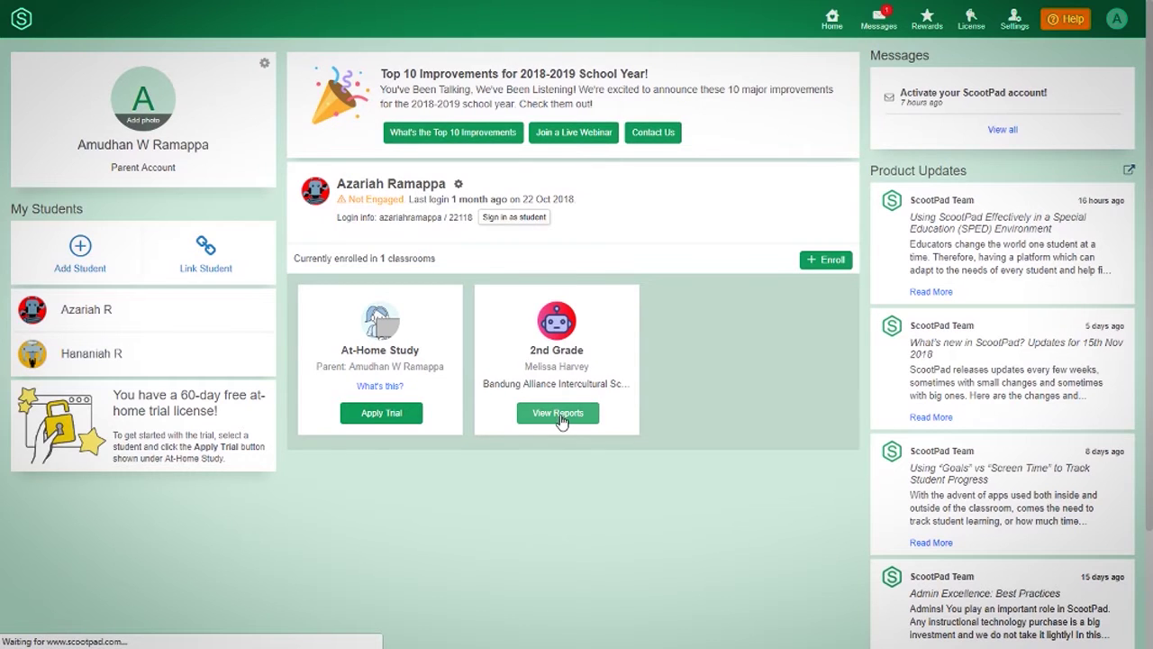